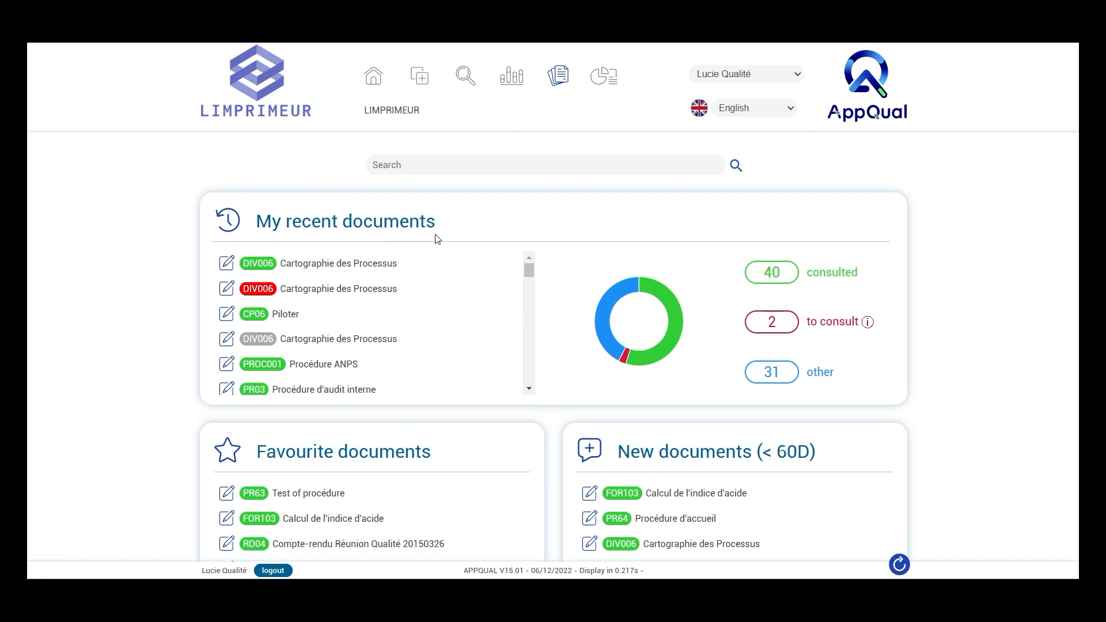
Review the recent, favourite and new documents and the documents to be processed on the document home page
scroll(437, 238, "down", 1)
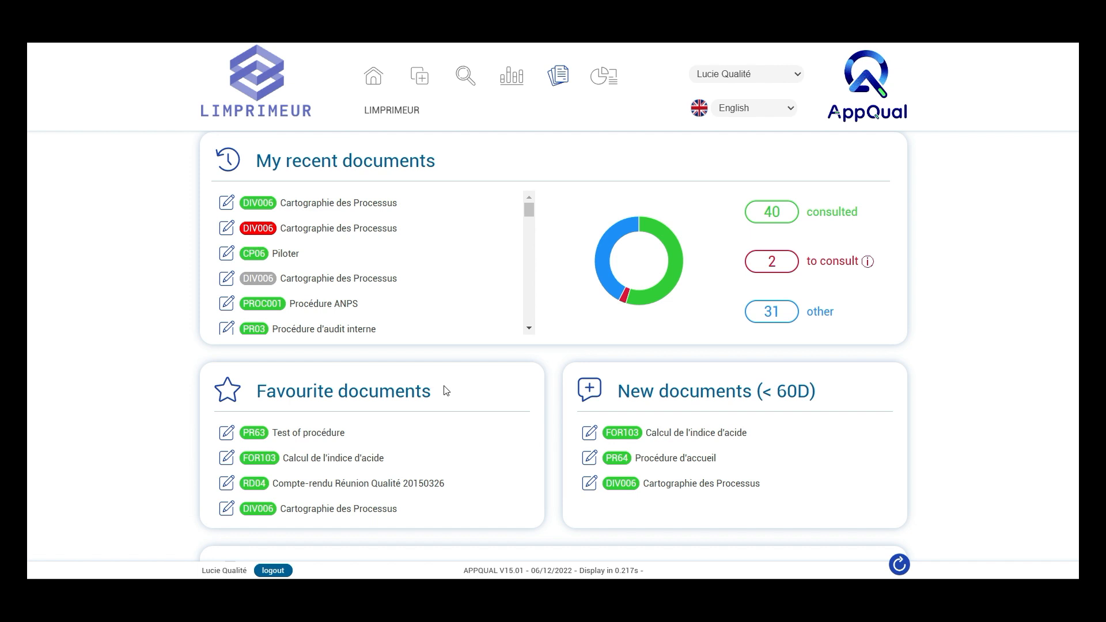
scroll(447, 391, "down", 1)
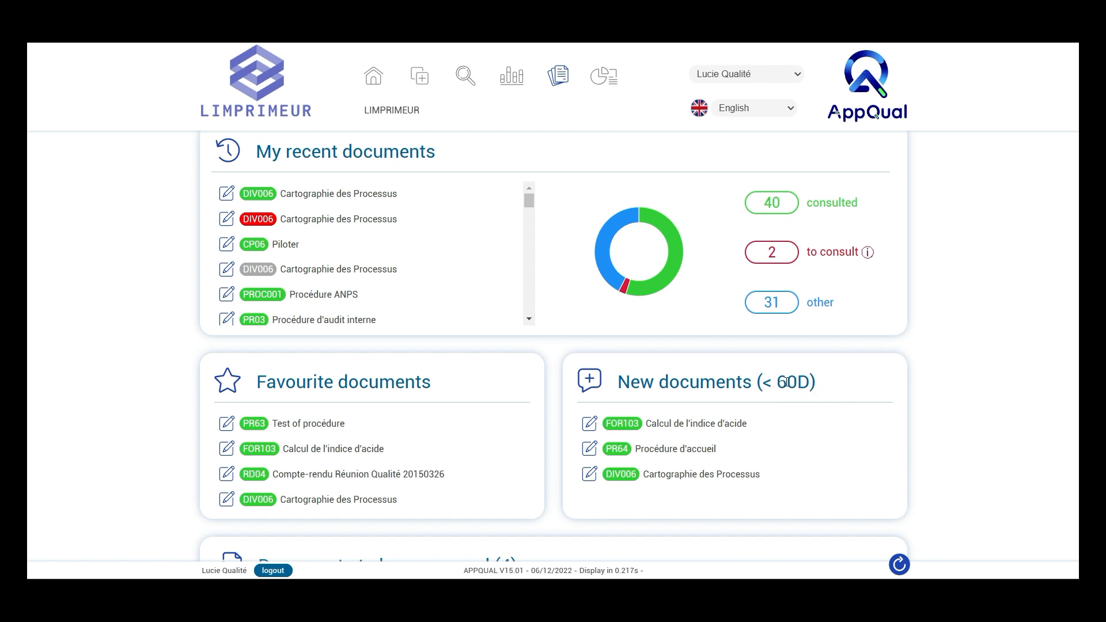
left_click_drag(778, 382, 799, 383)
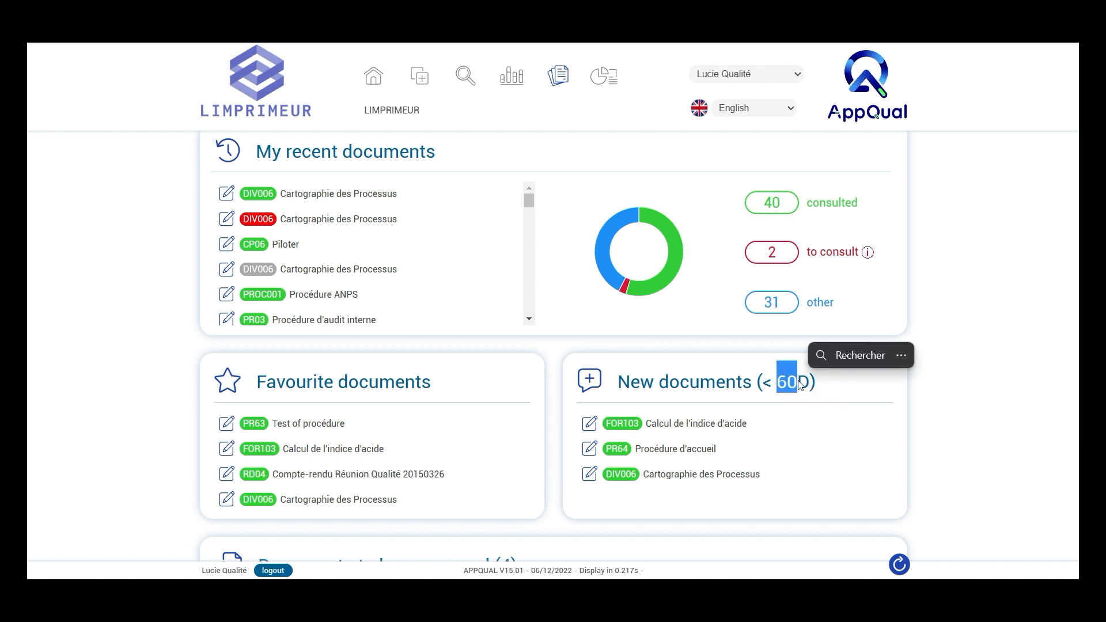
left_click(832, 391)
scroll(832, 391, "down", 4)
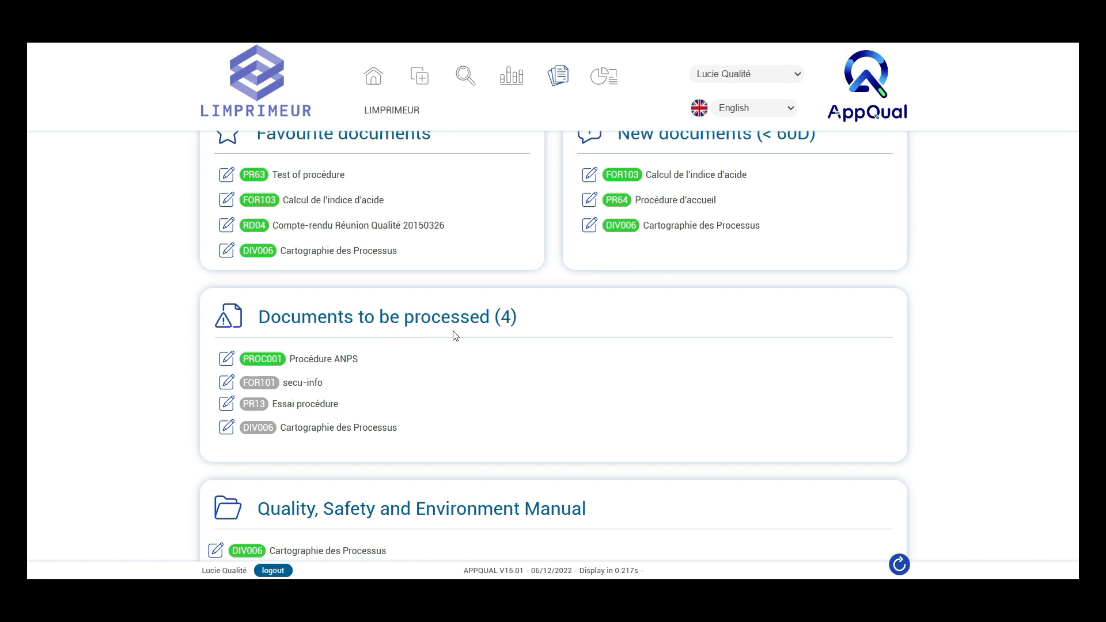
scroll(535, 382, "down", 4)
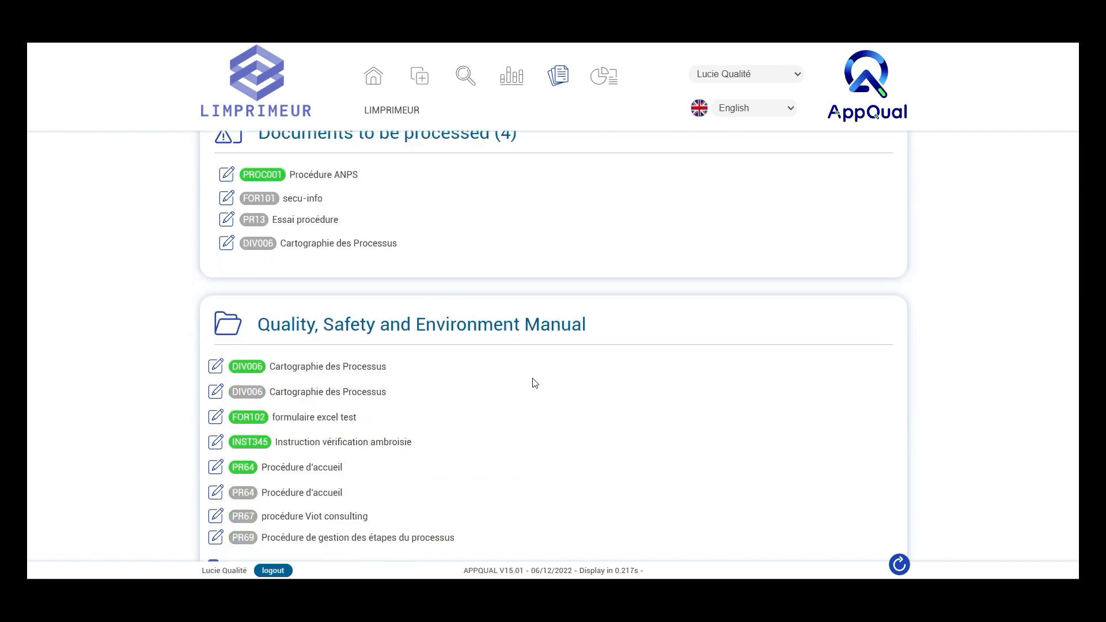
Expand the Piloter l'Entreprise folder and its Procédure subfolder in the Quality, Safety and Environment Manual
scroll(535, 383, "down", 2)
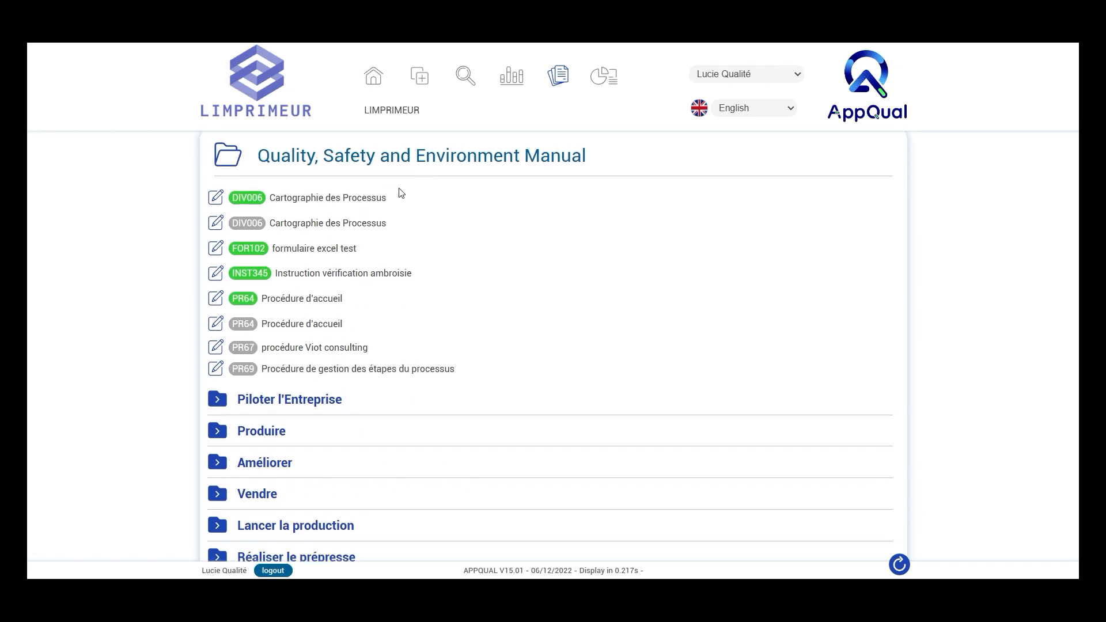
left_click(221, 402)
scroll(223, 402, "down", 1)
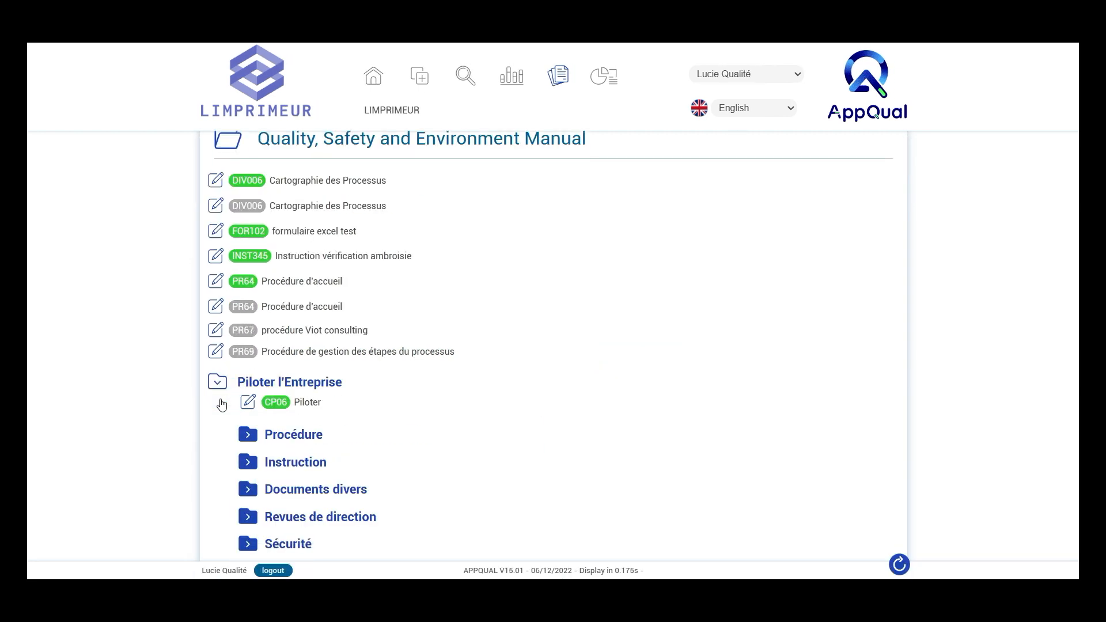
left_click(248, 375)
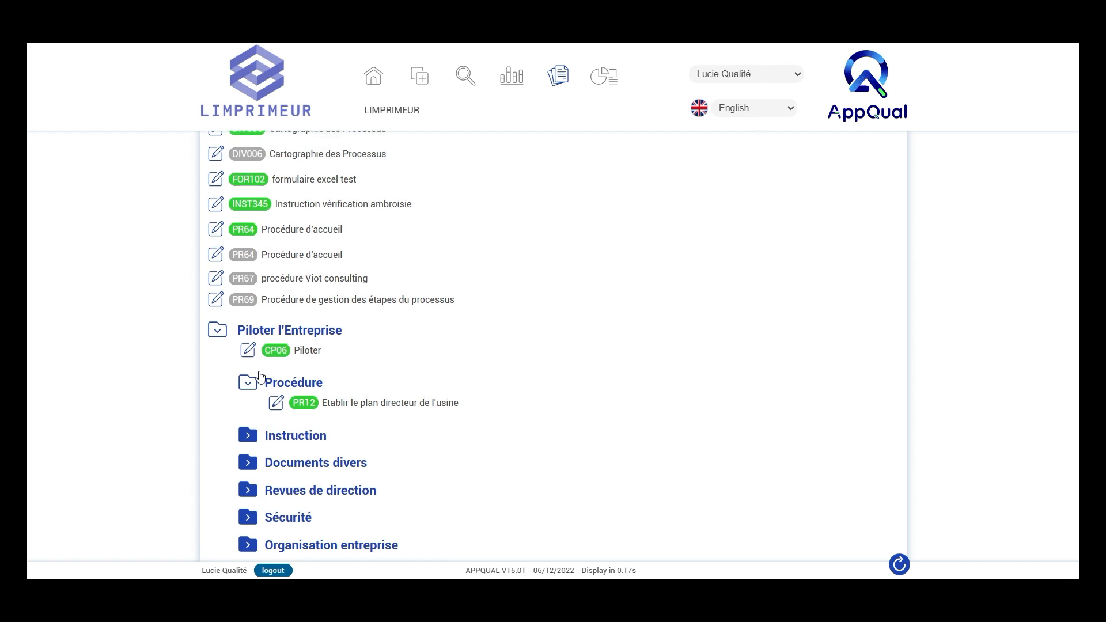
View the validated DIV006 Cartographie des Processus from the manual, follow its Piloter l'Entreprise link, and return to the manual
scroll(439, 306, "up", 1)
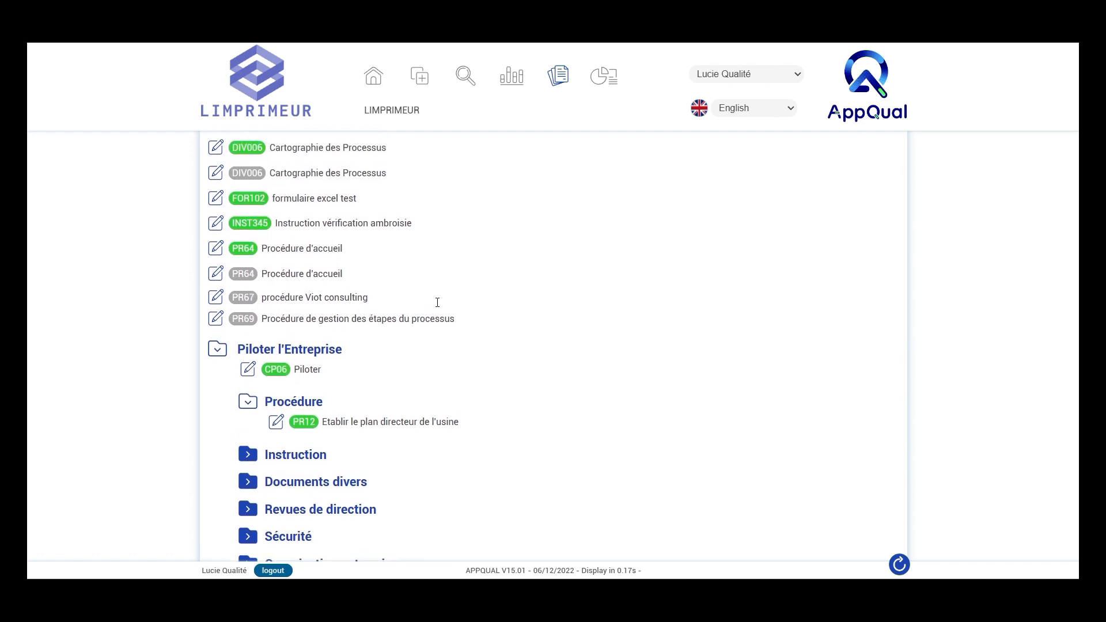
scroll(438, 306, "up", 1)
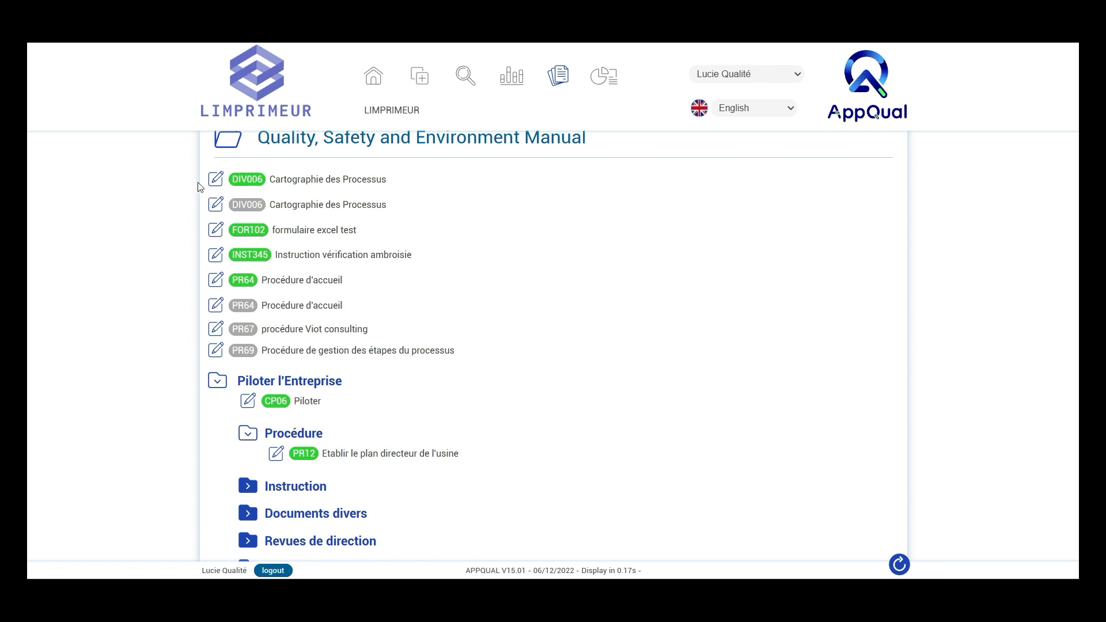
left_click(254, 189)
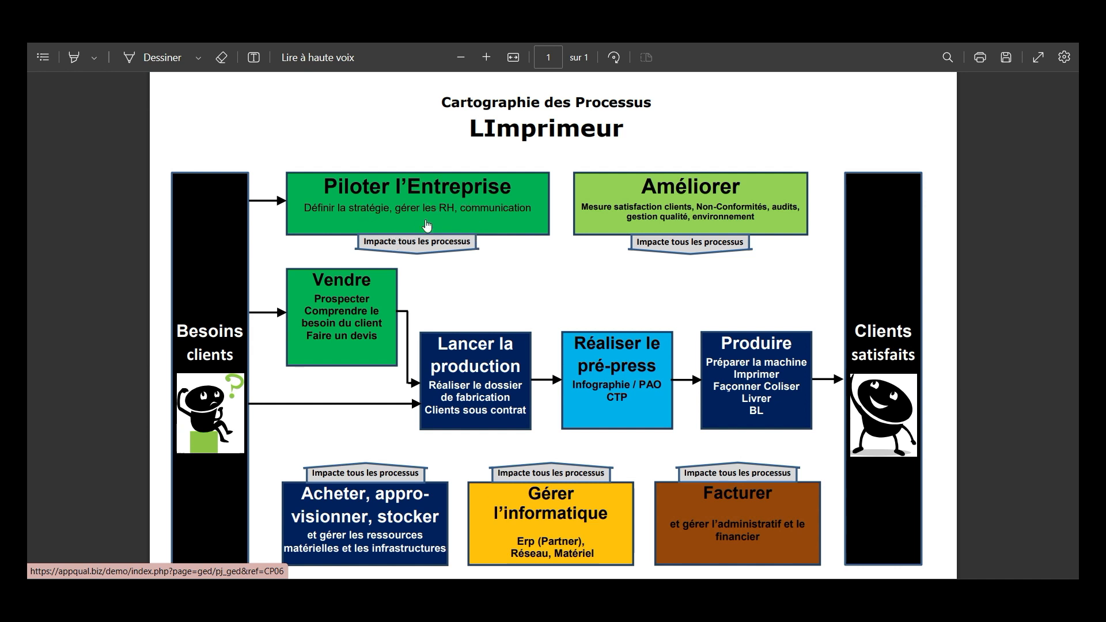
left_click(428, 193)
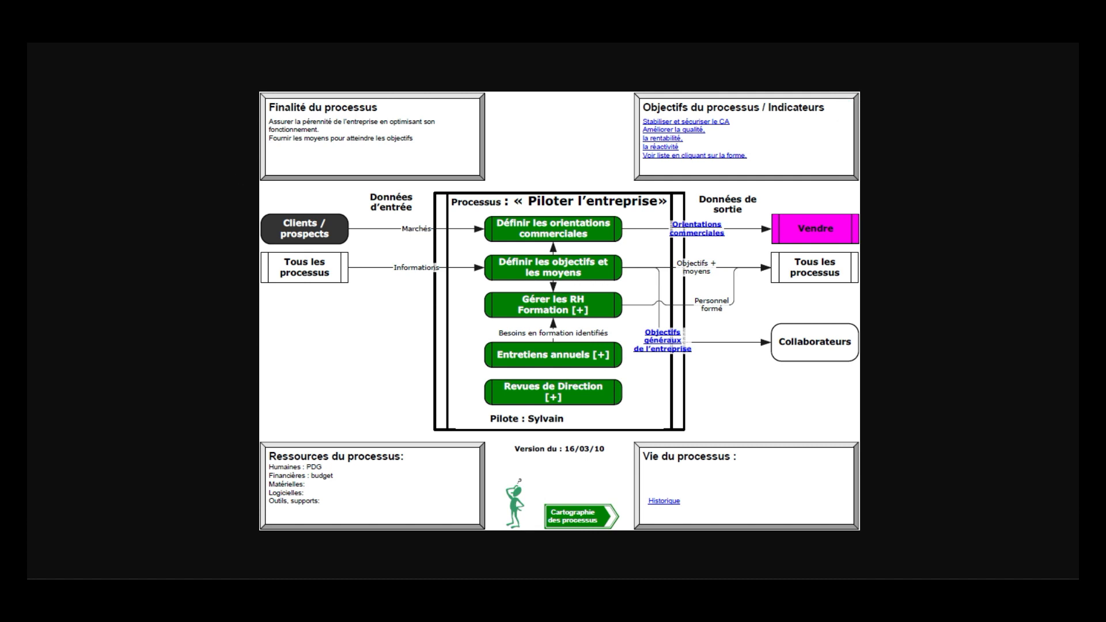
key("alt+Left")
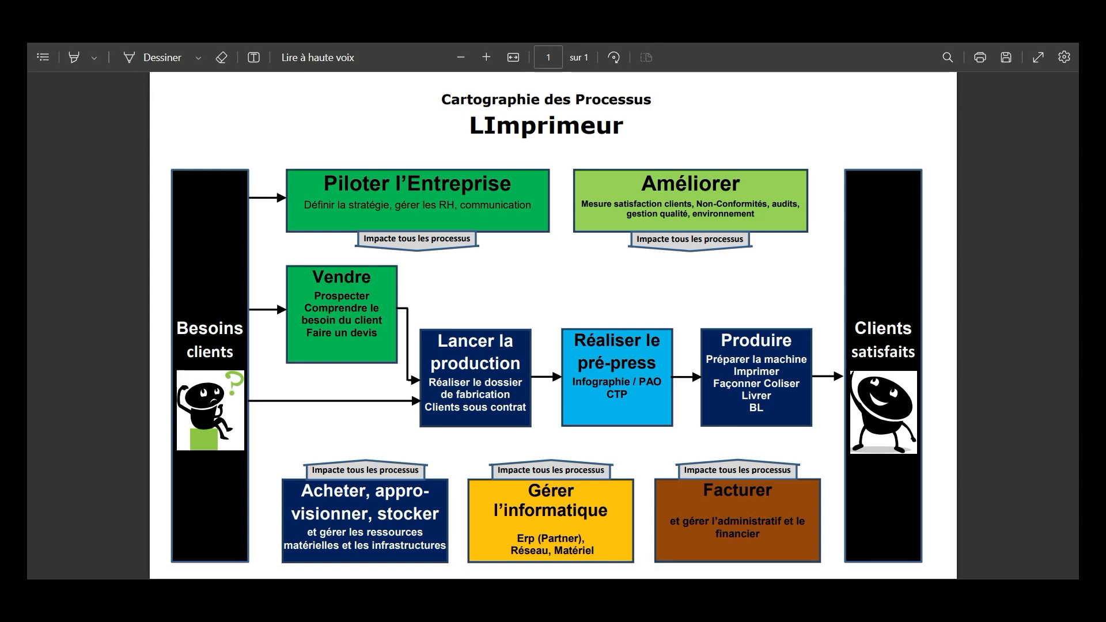
key("ctrl+w")
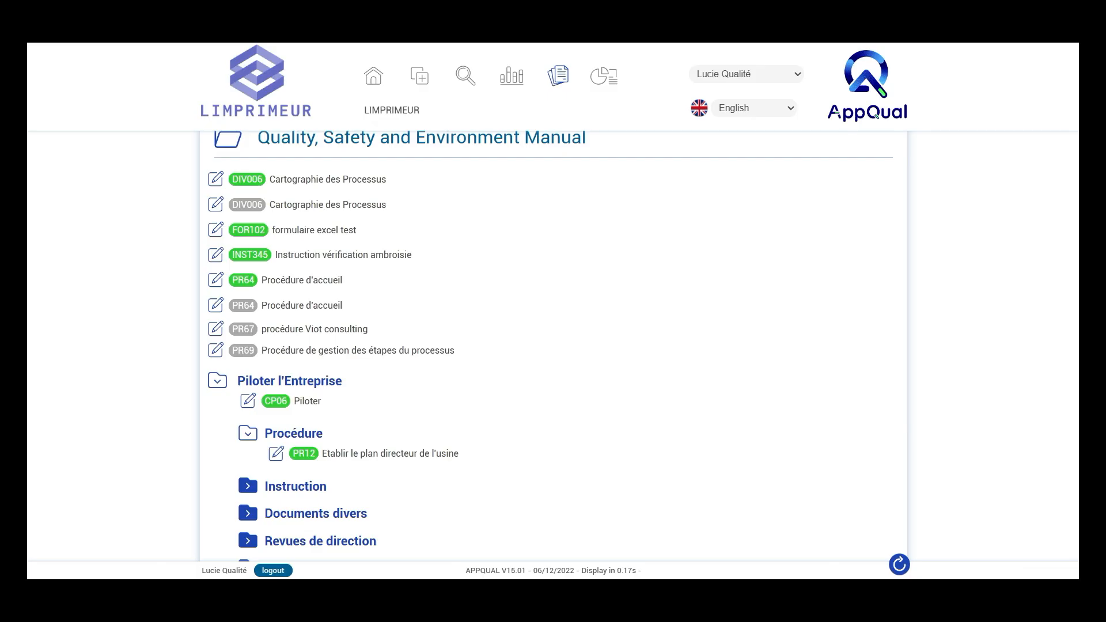
Open the validated DIV006 record for viewing or modification and inspect its version, directory, type, title, description and modifications fields
scroll(614, 372, "up", 1)
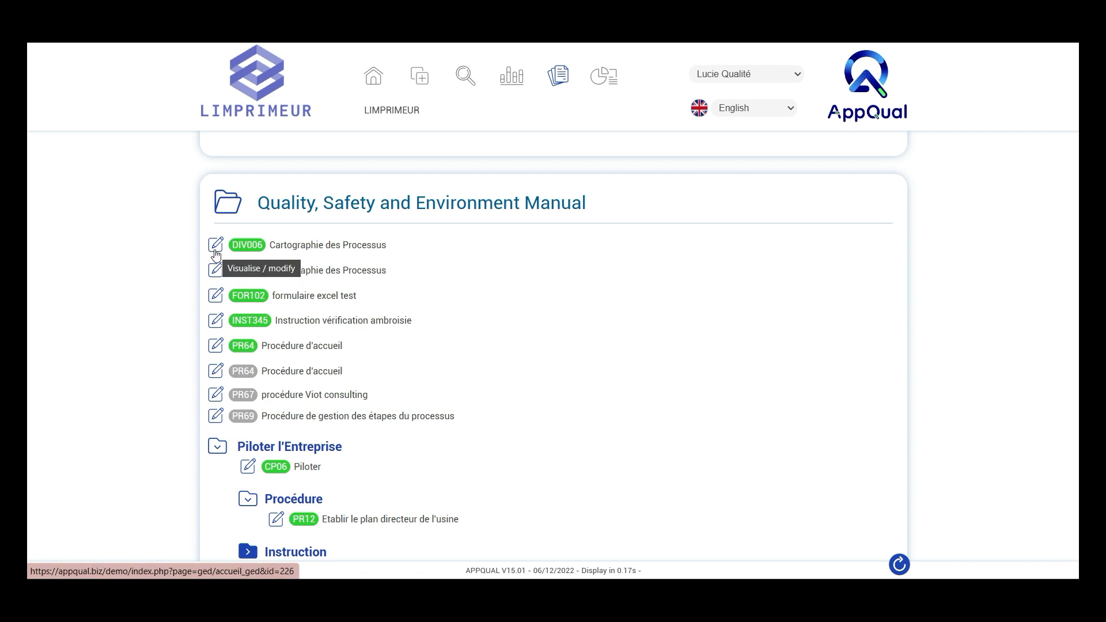
left_click(215, 247)
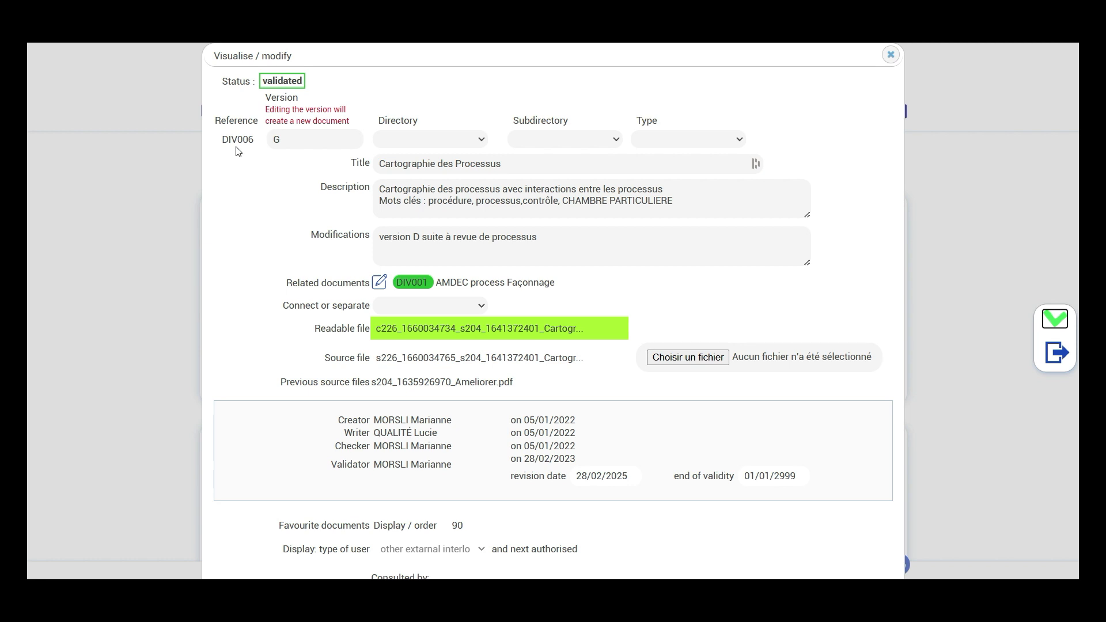
left_click(291, 143)
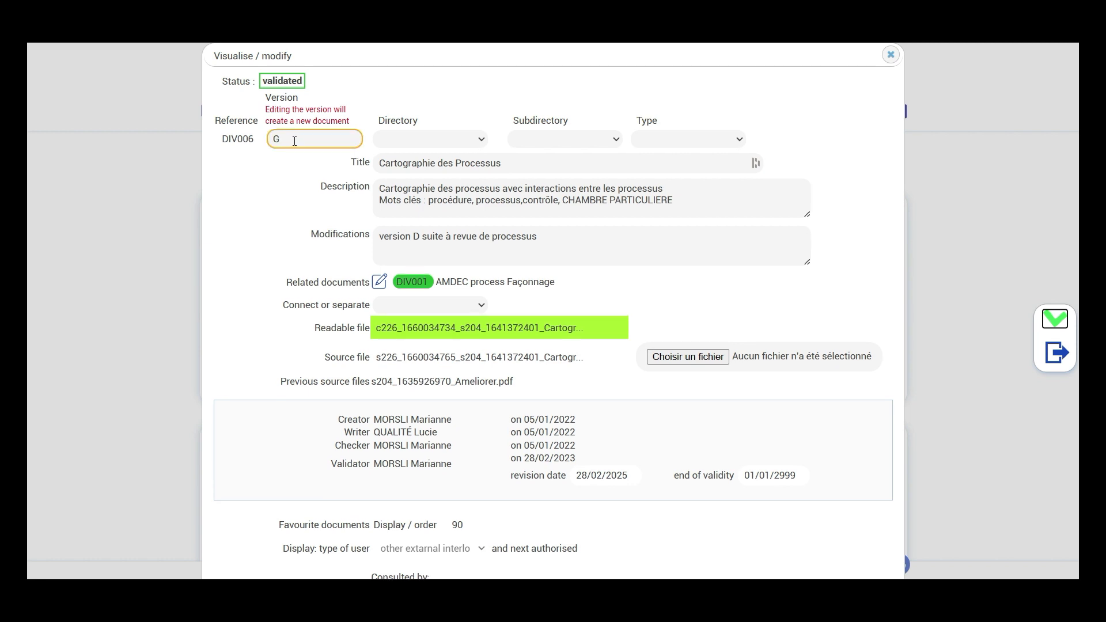
left_click(483, 141)
left_click(483, 142)
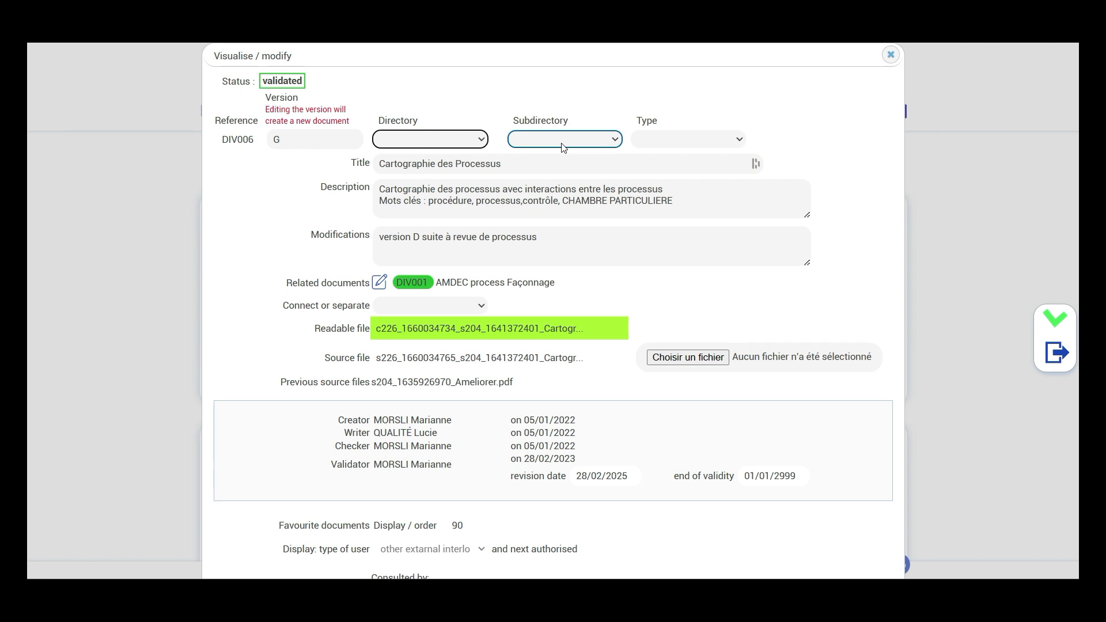
left_click(740, 141)
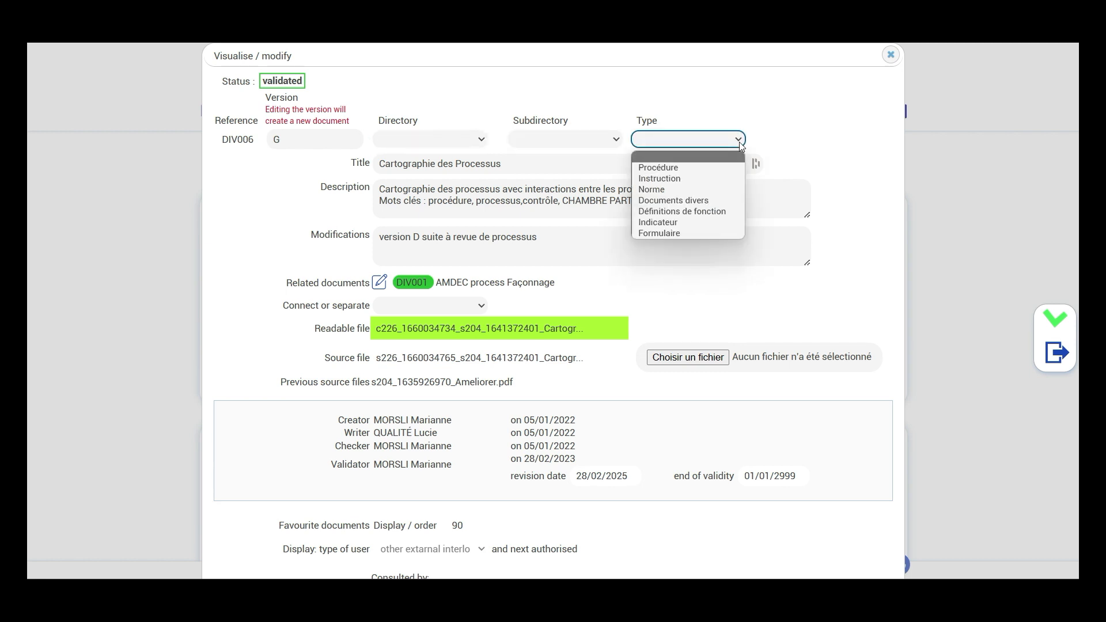
left_click(741, 146)
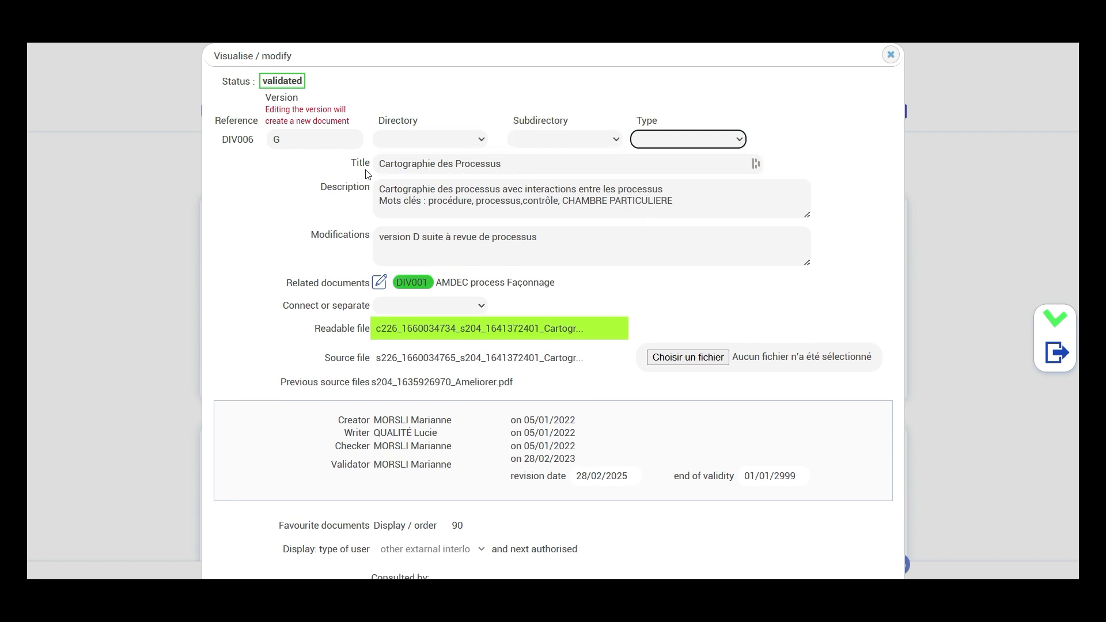
left_click(521, 163)
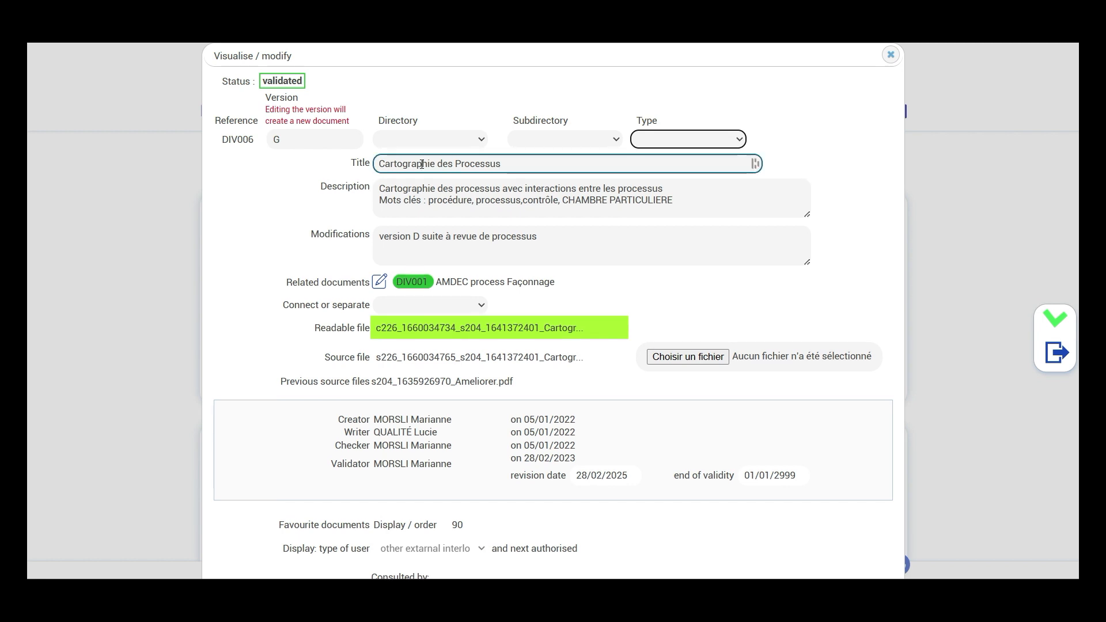
left_click(687, 196)
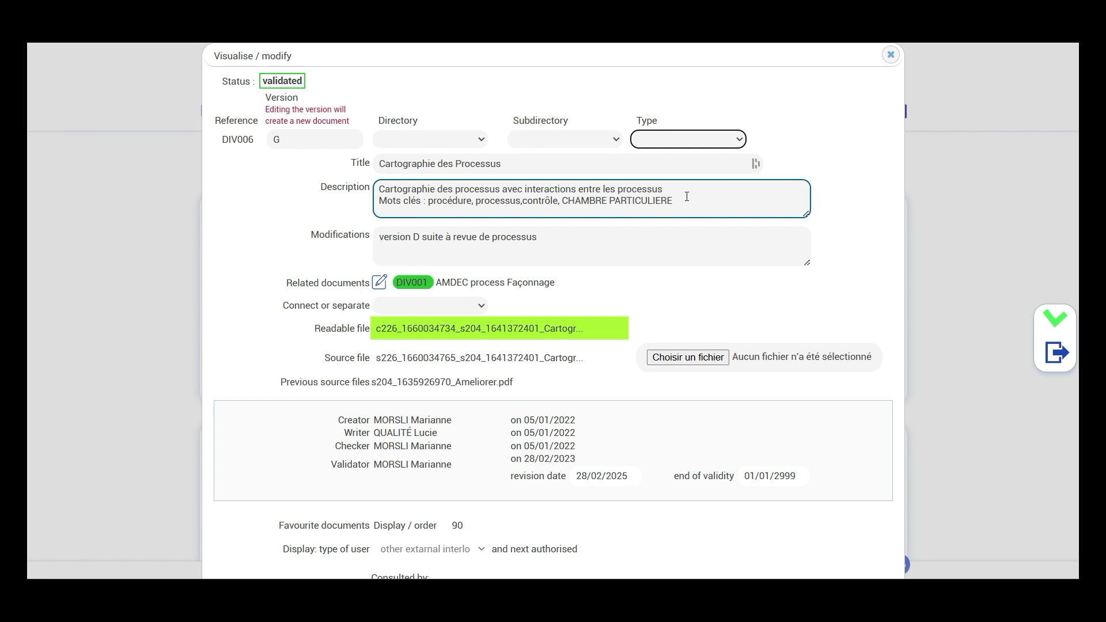
left_click(628, 232)
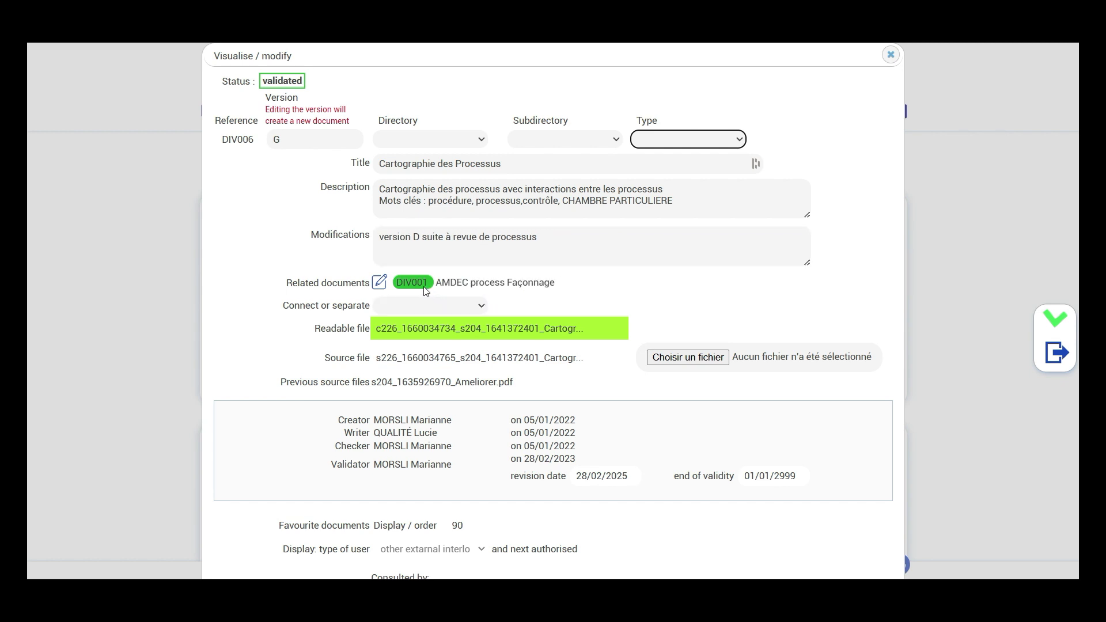
Examine the DIV006 record's files, approval details, mailing lists, e-mail notice and other versions, and return to the document home page
scroll(603, 299, "down", 1)
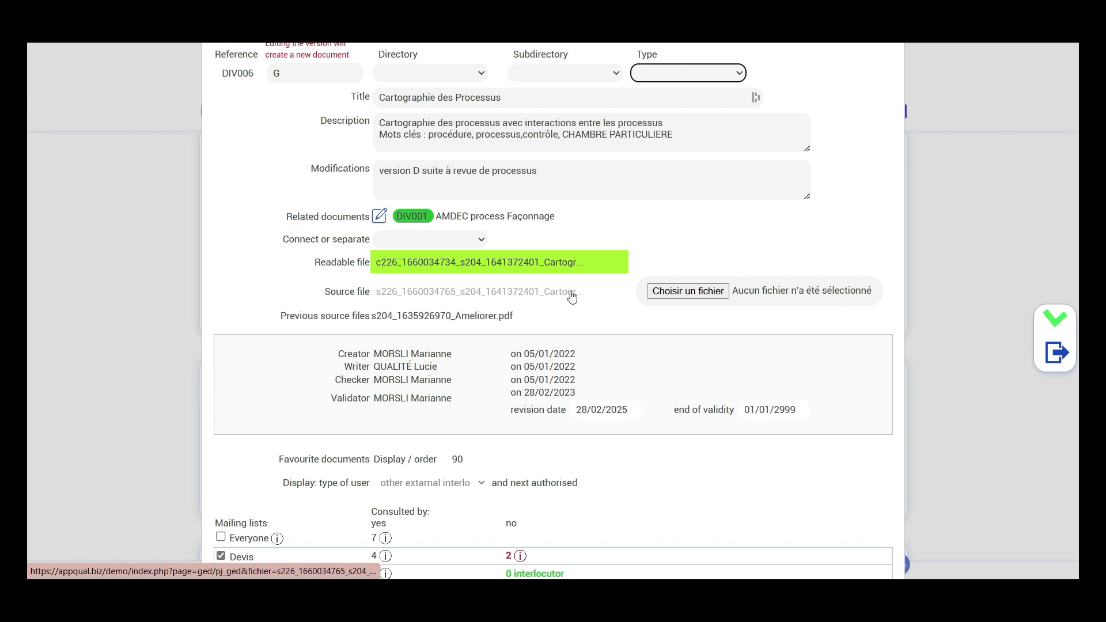
scroll(612, 299, "down", 1)
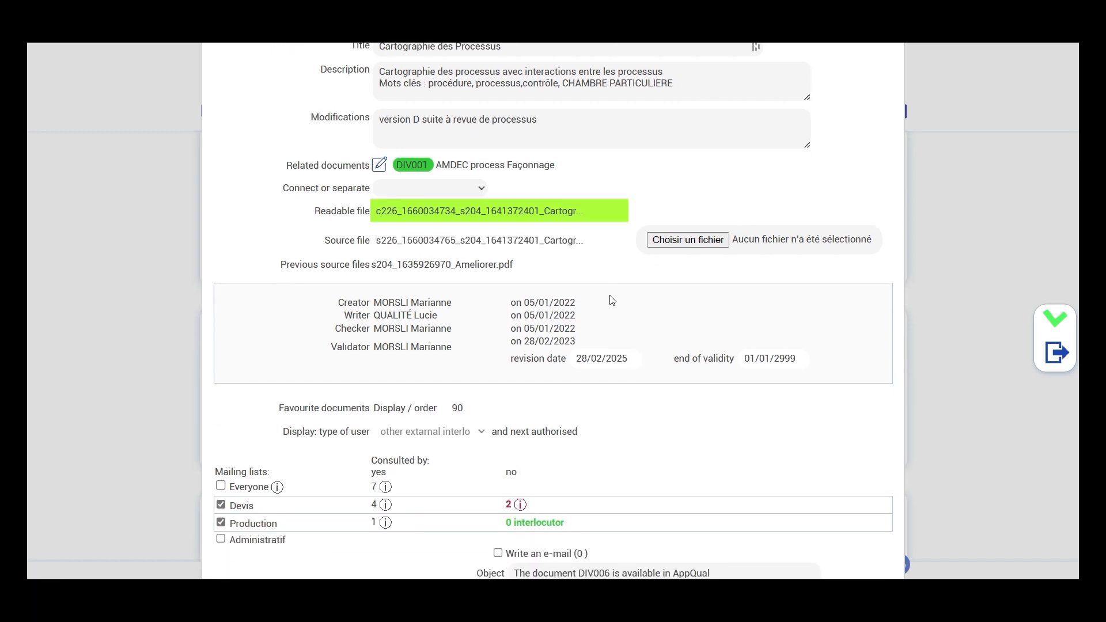
scroll(612, 299, "down", 1)
scroll(612, 300, "down", 1)
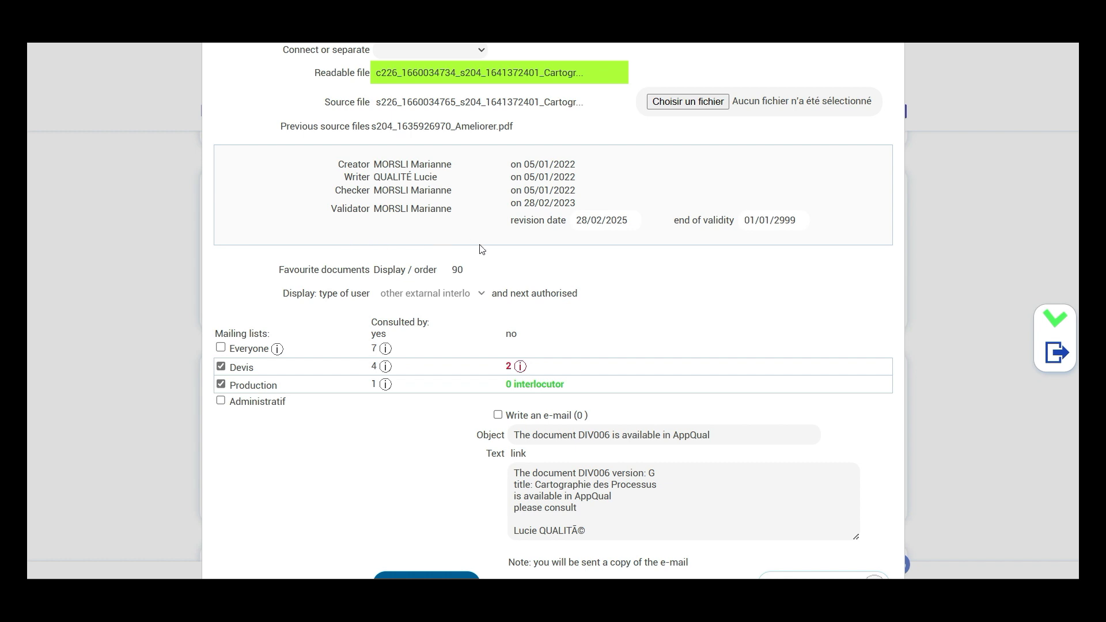
scroll(597, 267, "down", 1)
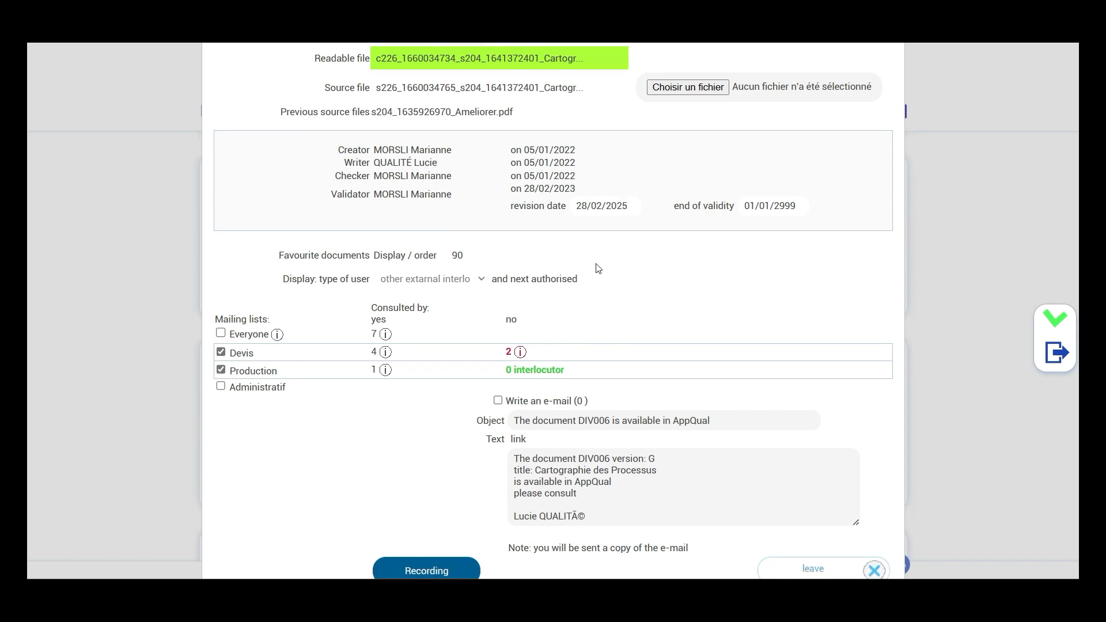
scroll(597, 268, "down", 1)
scroll(597, 267, "down", 1)
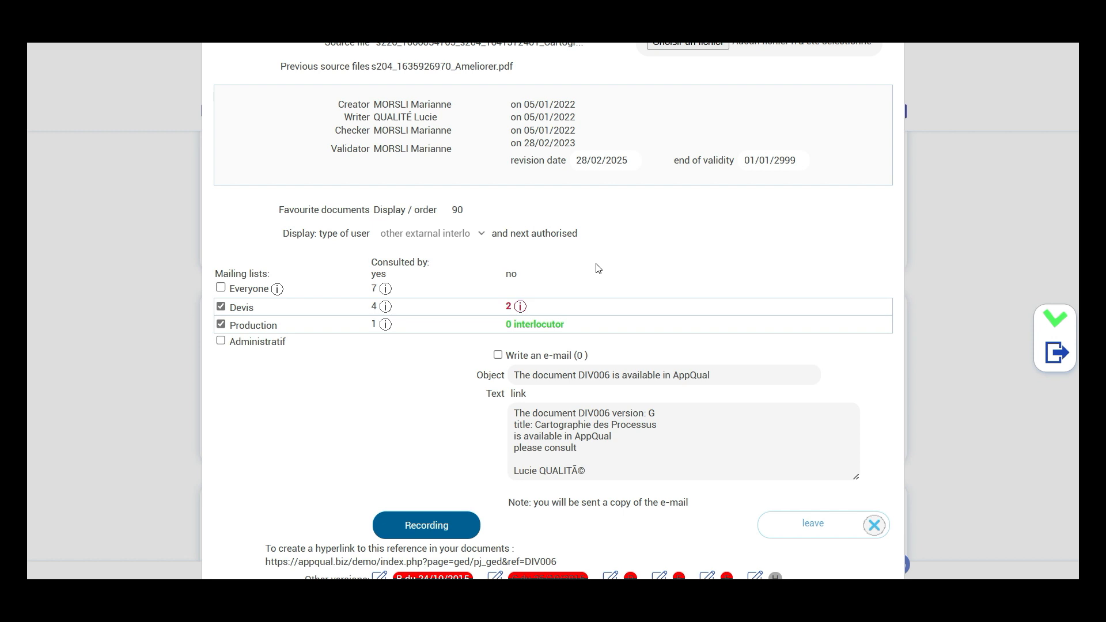
scroll(597, 267, "down", 2)
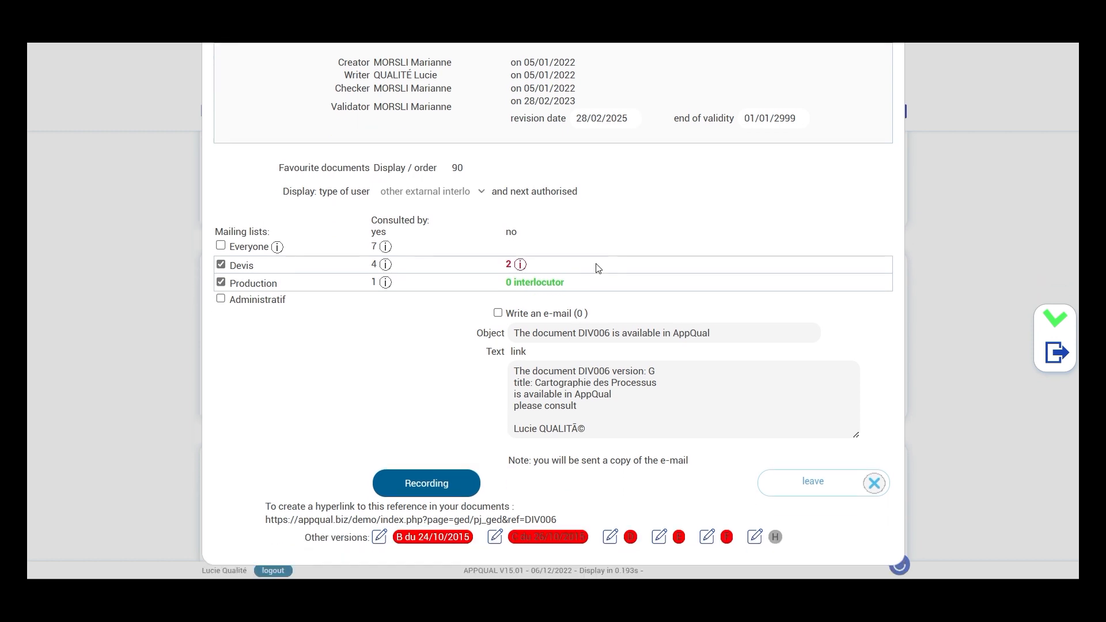
scroll(597, 268, "down", 1)
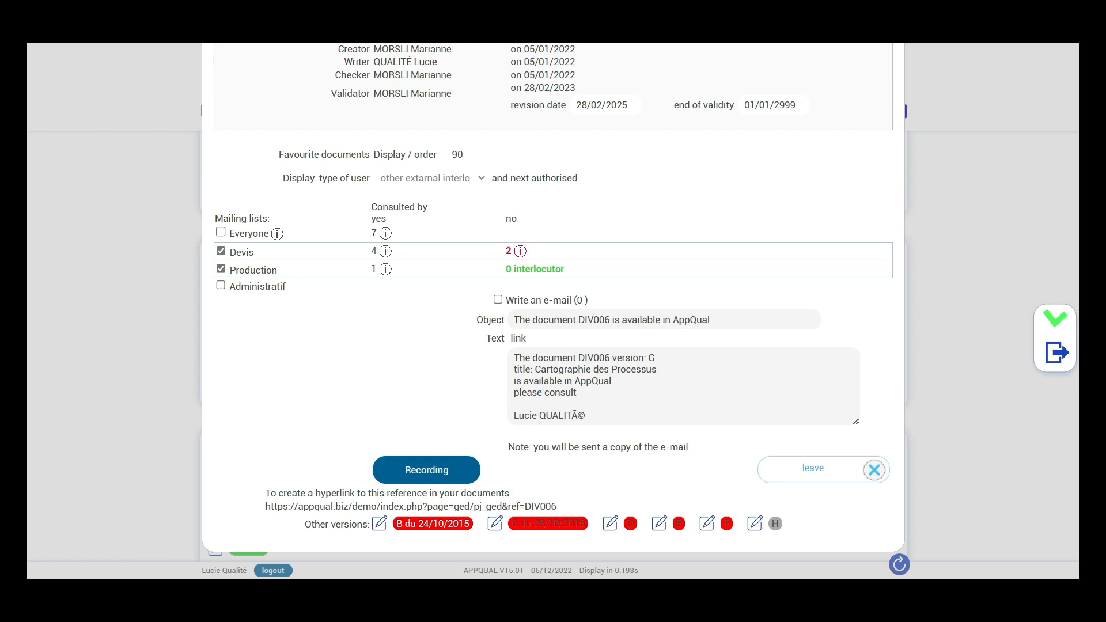
left_click(67, 33)
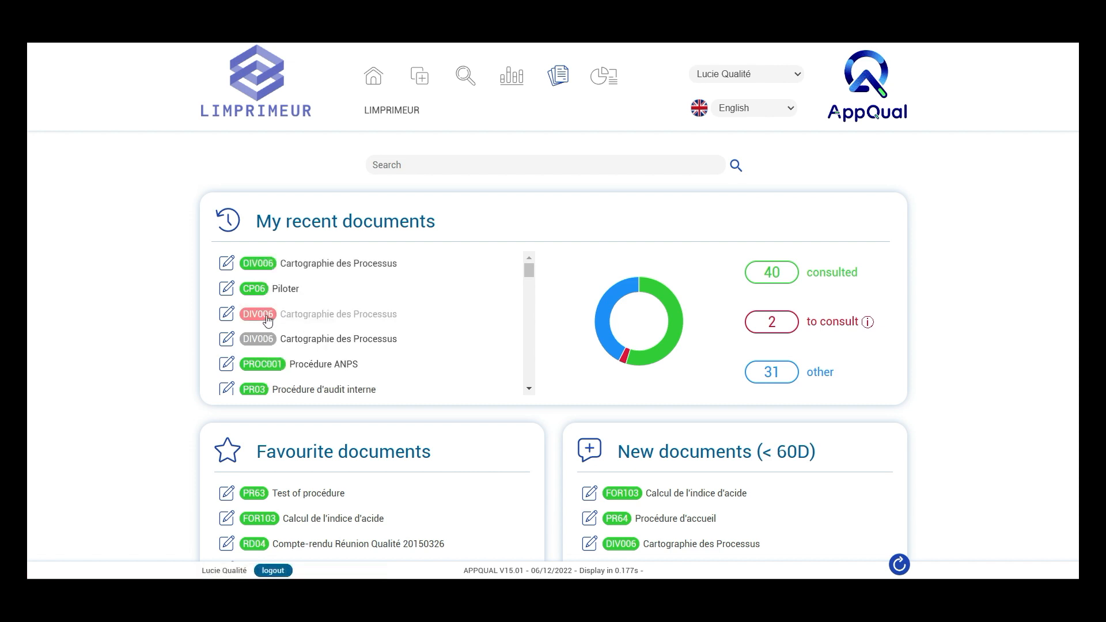
Open the red-labelled DIV006 Cartographie des Processus from the recent documents and return to the document home page
mouse_move(258, 344)
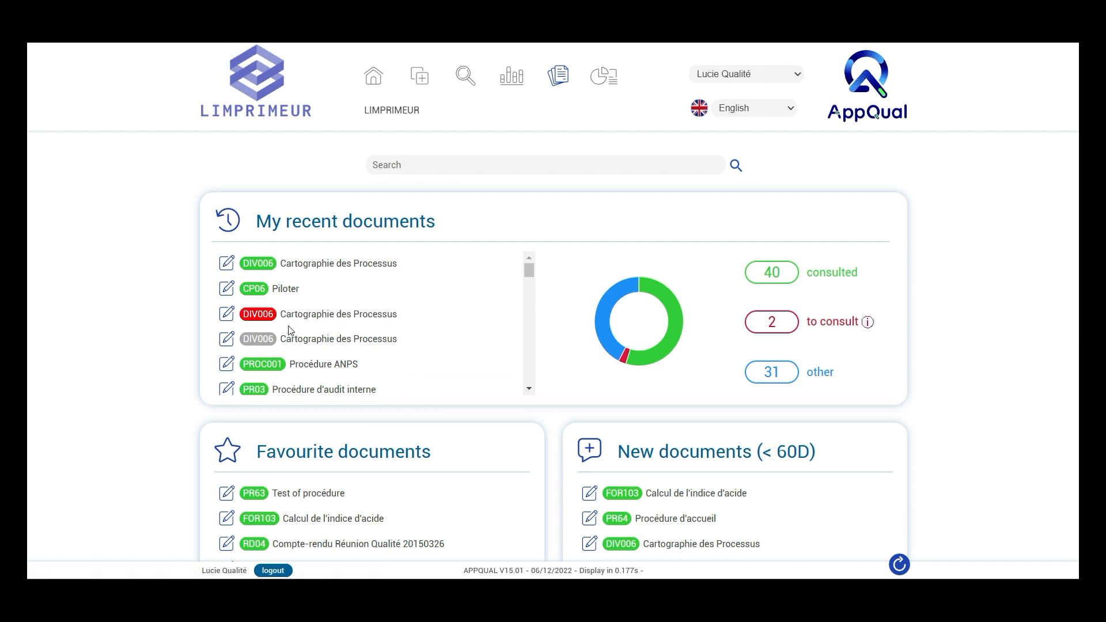
left_click(259, 321)
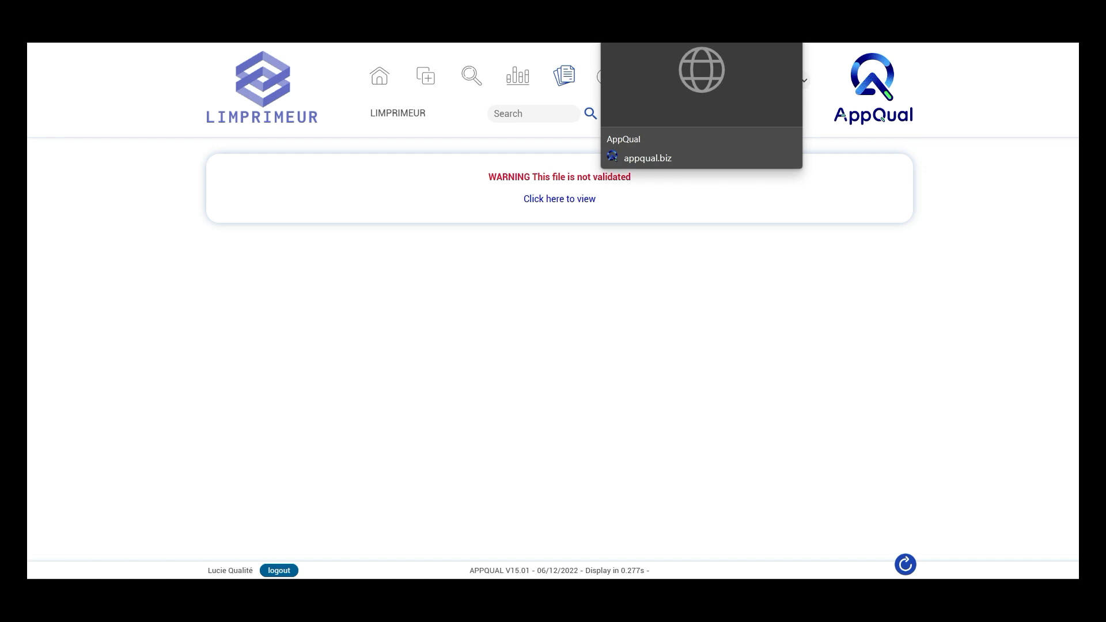
left_click(646, 17)
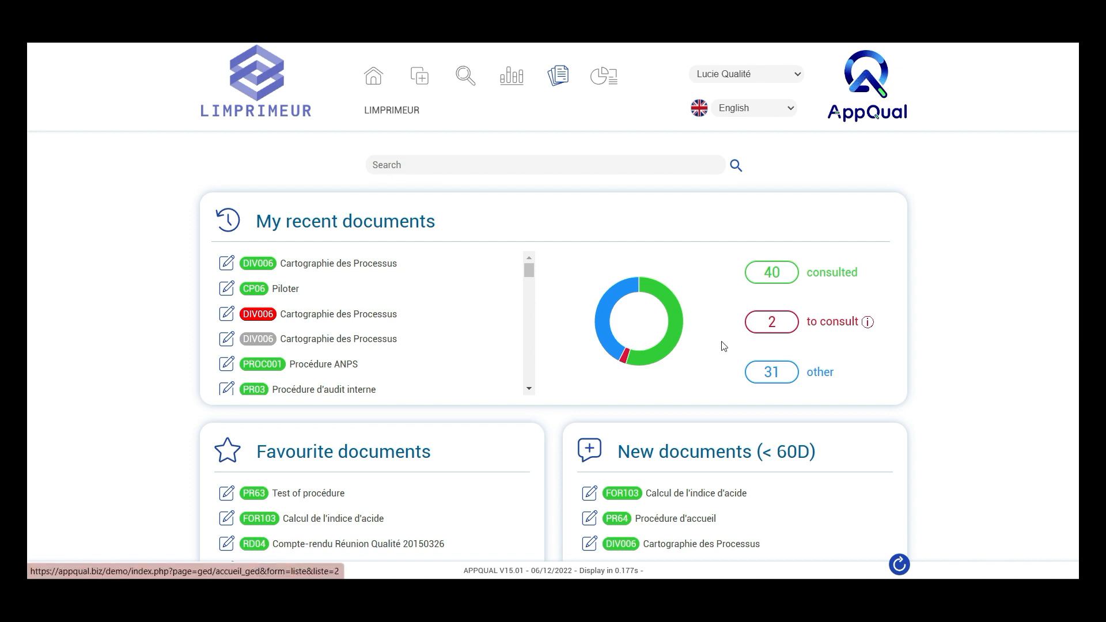
Search the documents for "audit", review the detailed search criteria and results, and return to the document home page
left_click(471, 164)
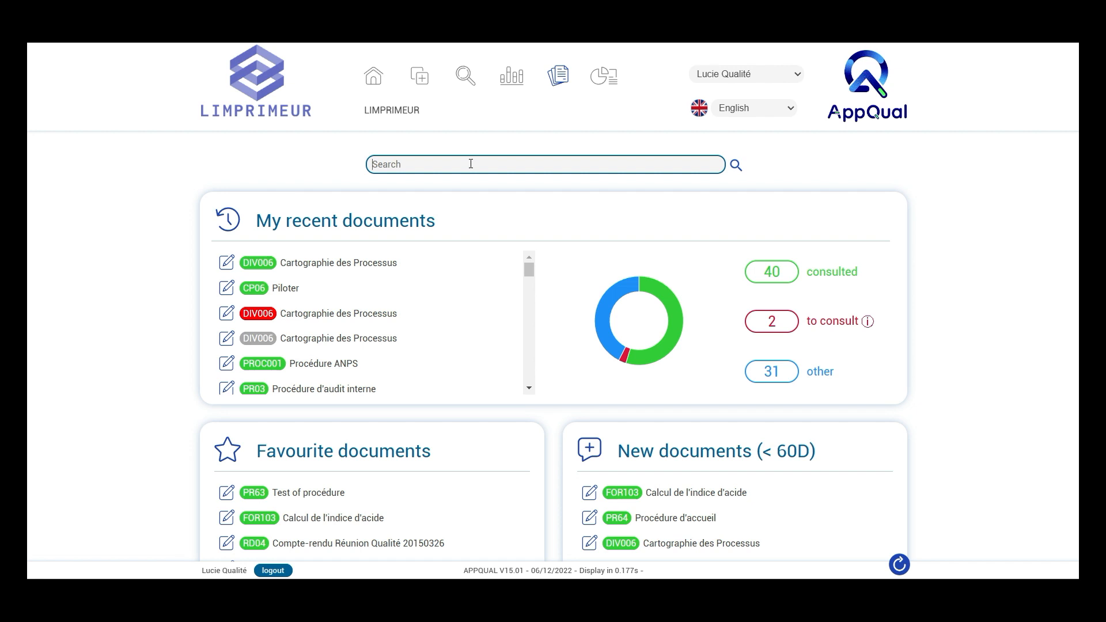
type("audit")
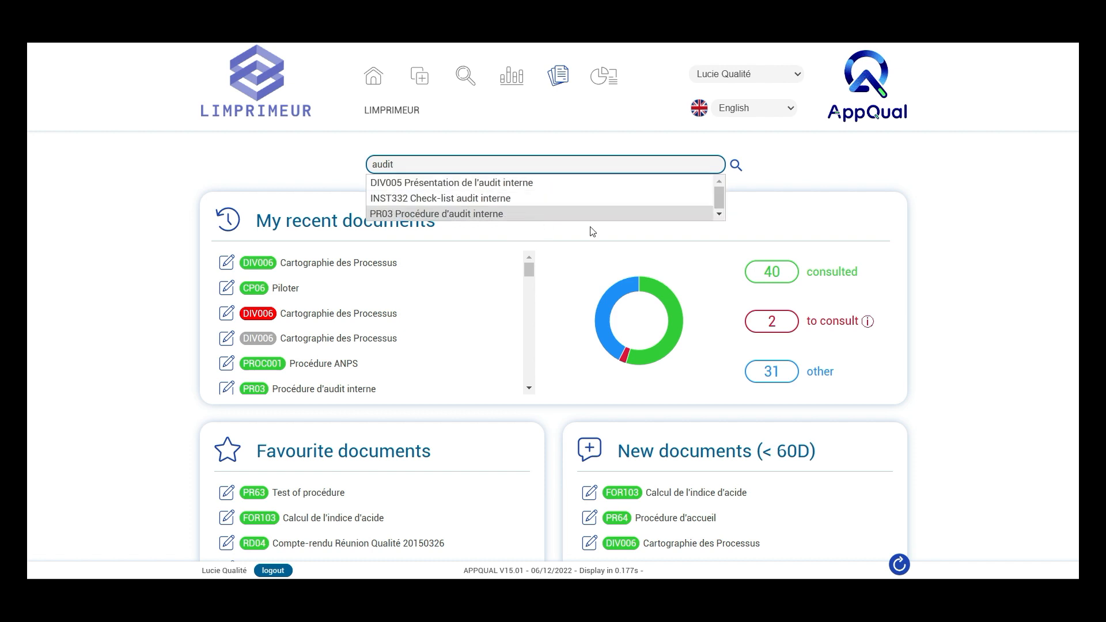
left_click(737, 167)
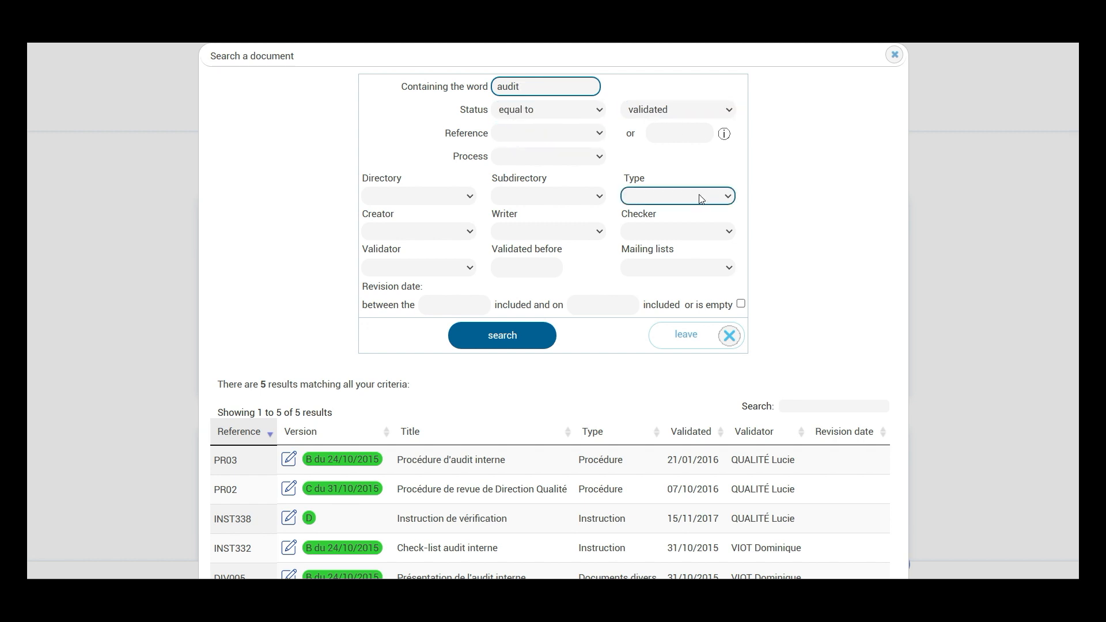
scroll(702, 199, "down", 2)
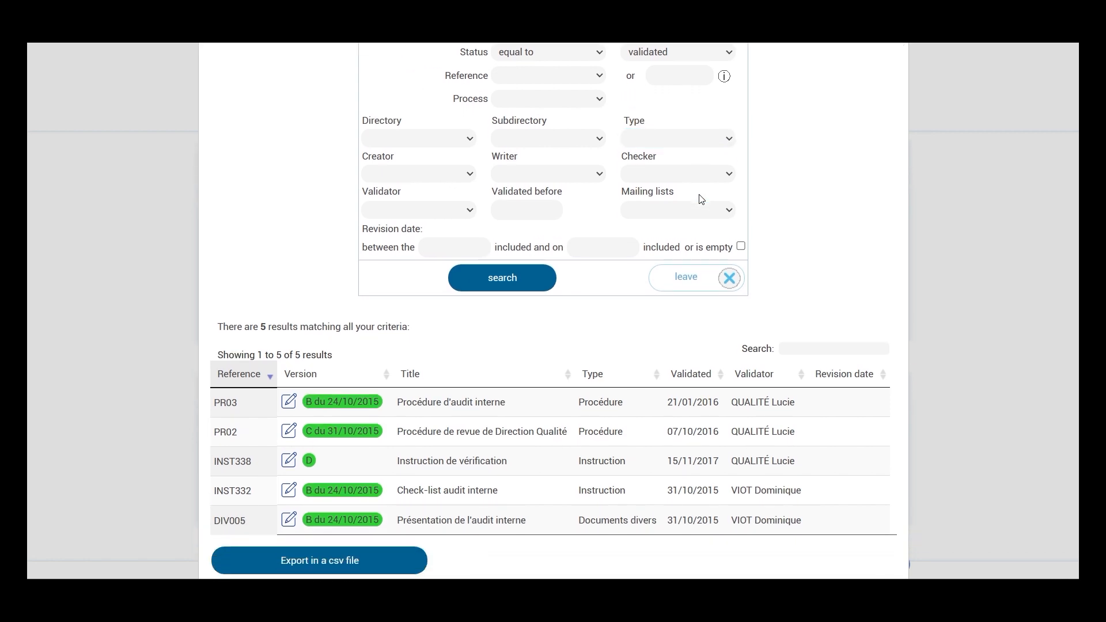
scroll(702, 199, "down", 3)
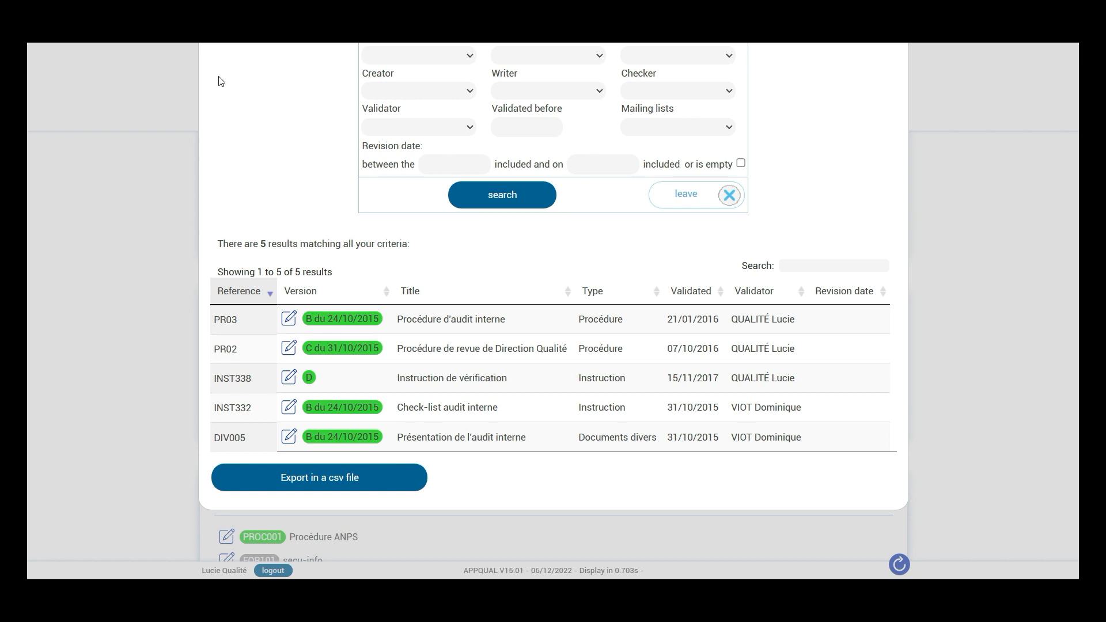
key("F5")
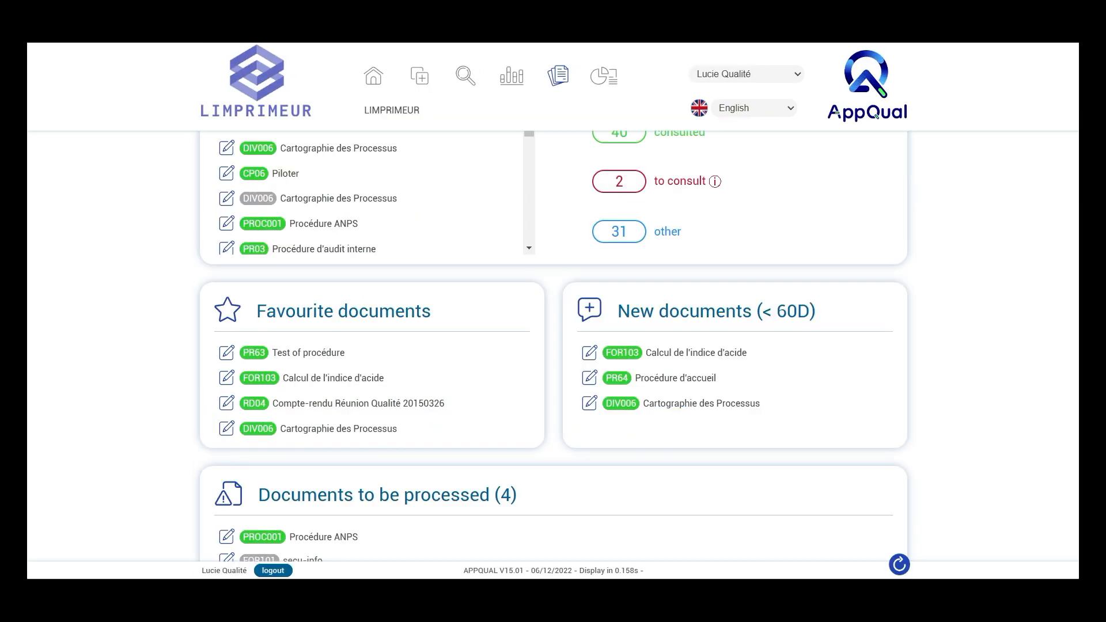
scroll(92, 203, "up", 3)
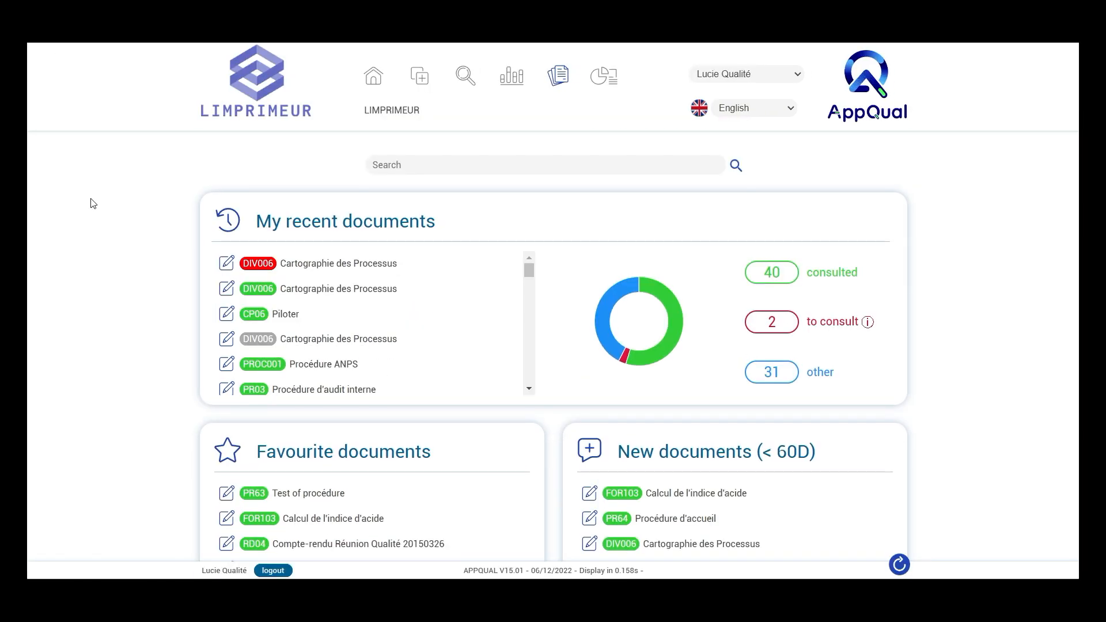